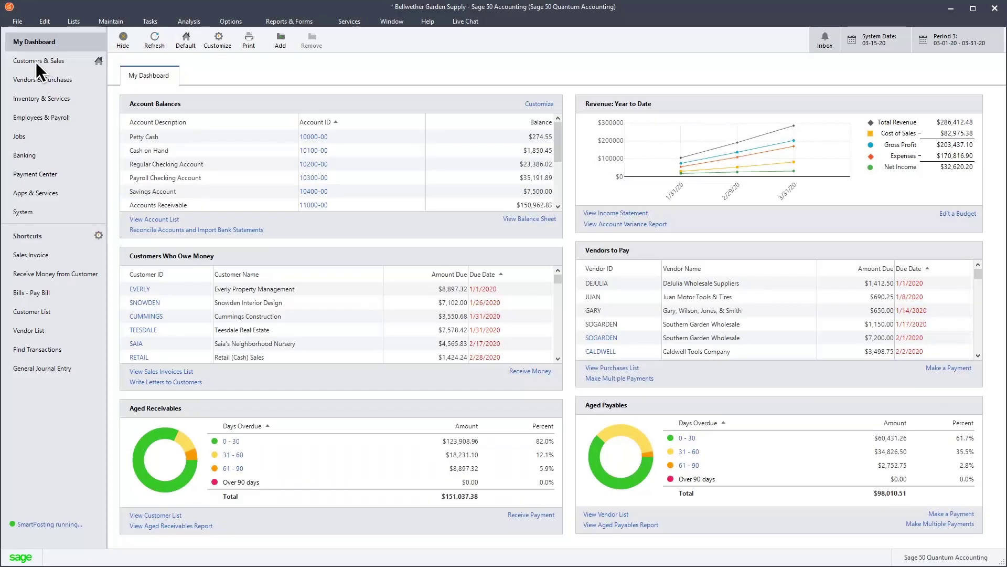
Create a new sales invoice for customer ARMSTRONG with its addresses filled in.
{"action": "left_click", "coordinate": [36, 63]}
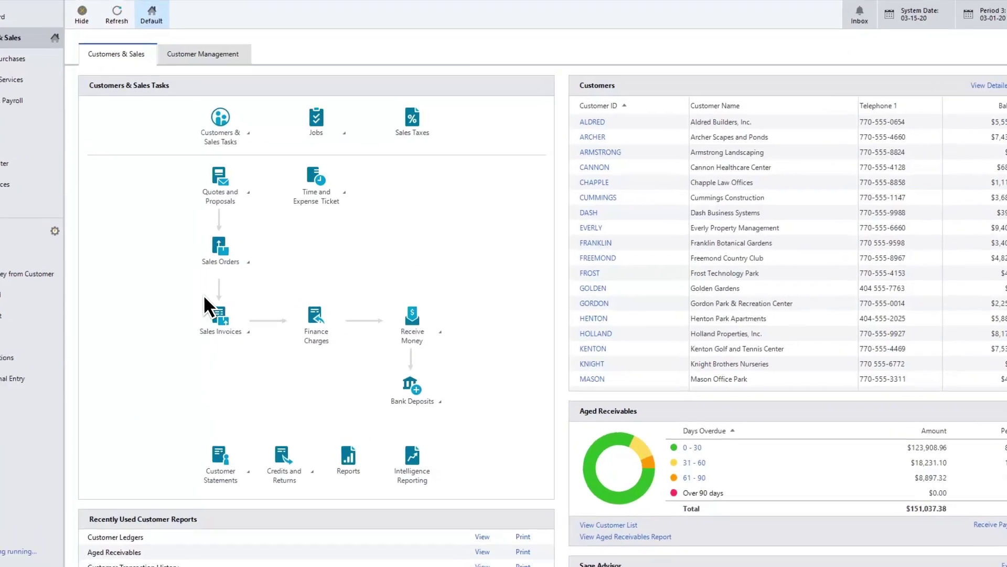
{"action": "left_click", "coordinate": [175, 321]}
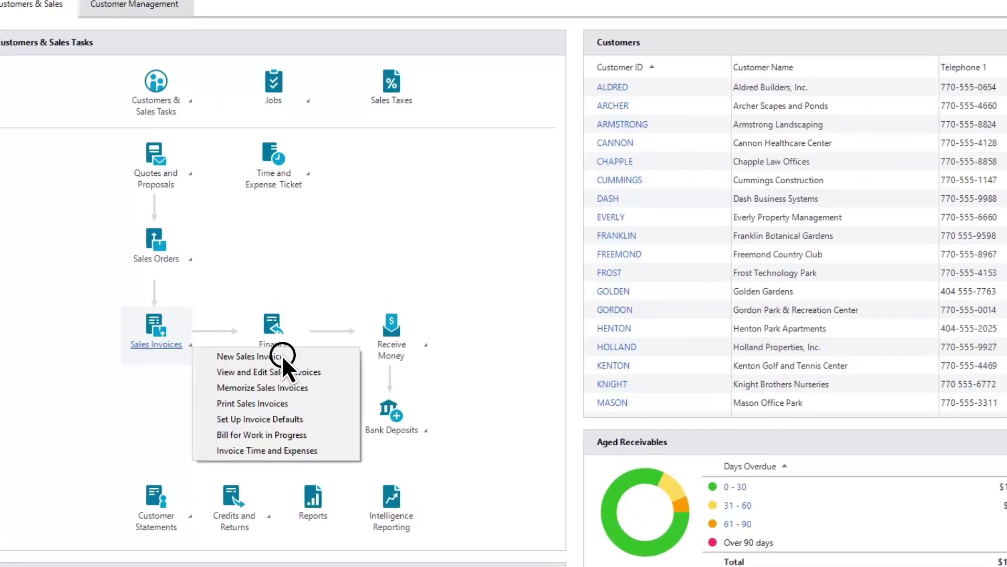
{"action": "left_click", "coordinate": [268, 352]}
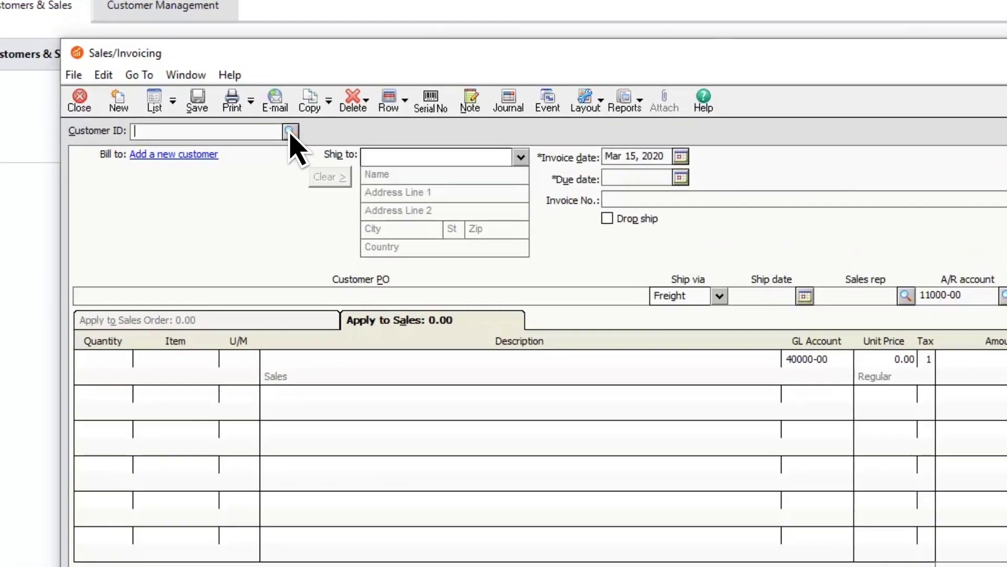
{"action": "left_click", "coordinate": [235, 103]}
{"action": "left_click", "coordinate": [181, 172]}
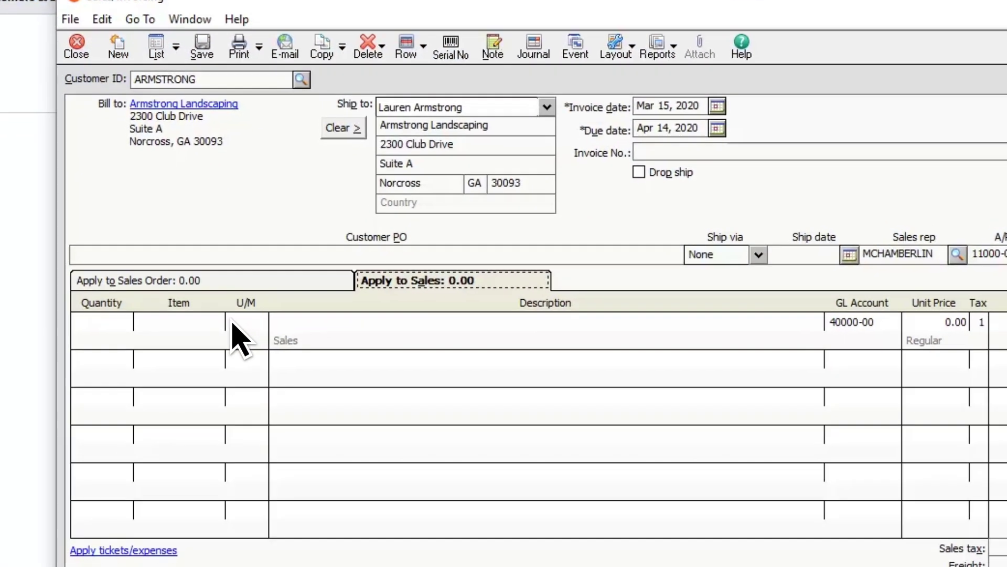
{"action": "left_click", "coordinate": [236, 331]}
Add the 20 HP riding mower EQLW-14215 and set the terms discount date to Mar 30, 2020.
{"action": "left_click", "coordinate": [238, 279]}
{"action": "scroll", "coordinate": [755, 346], "scroll_direction": "down", "scroll_amount": 10}
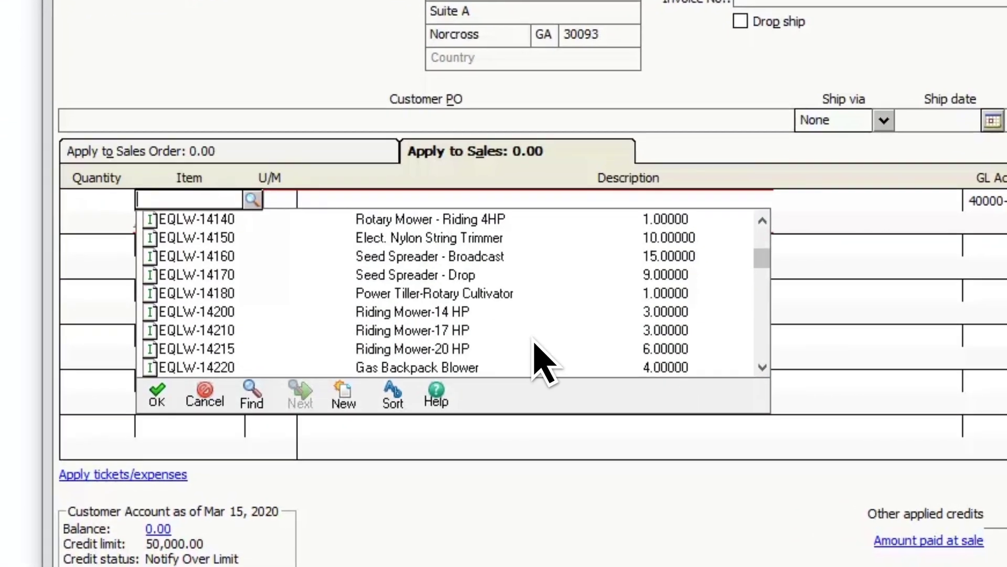
{"action": "double_click", "coordinate": [582, 362]}
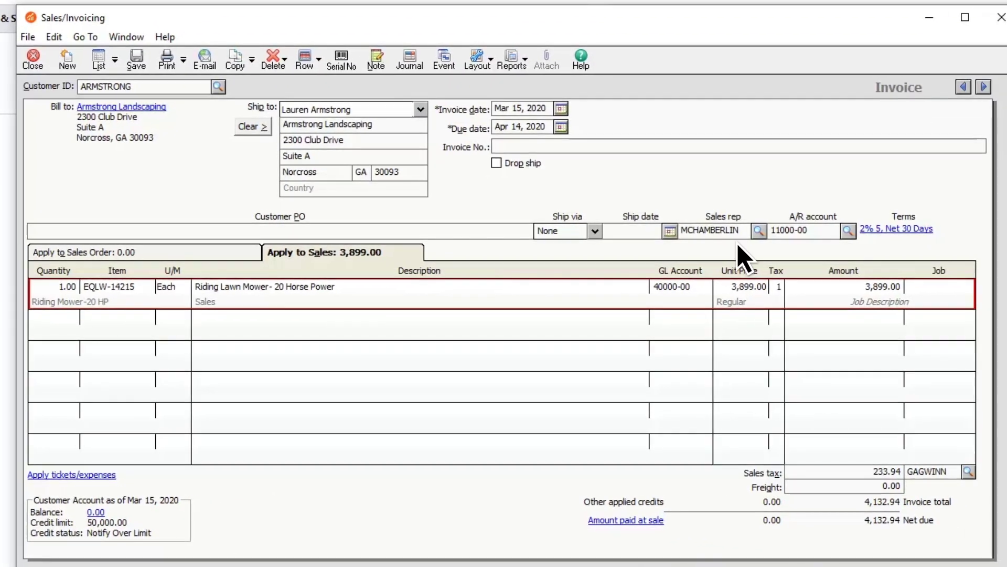
{"action": "left_click", "coordinate": [897, 229]}
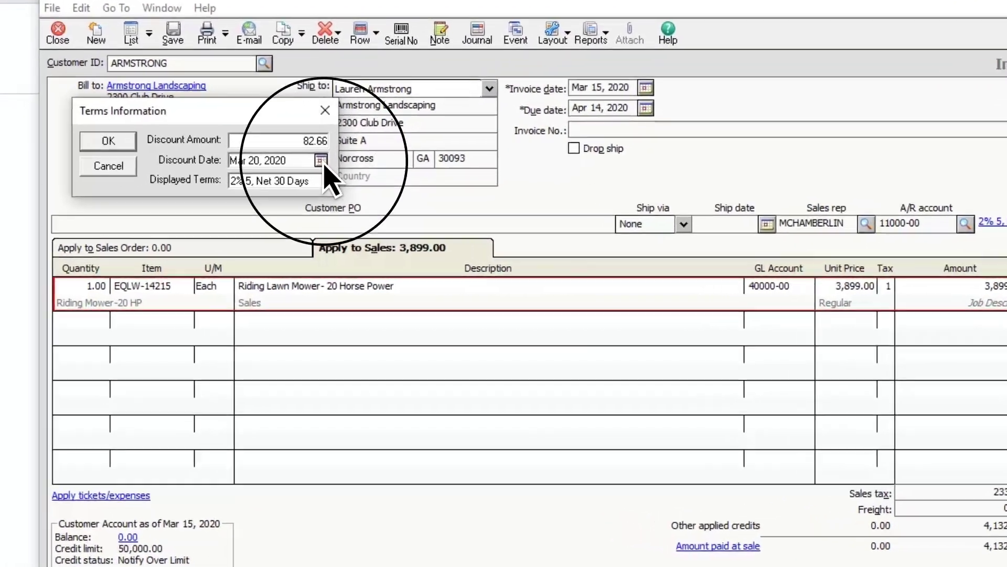
{"action": "left_click", "coordinate": [264, 138]}
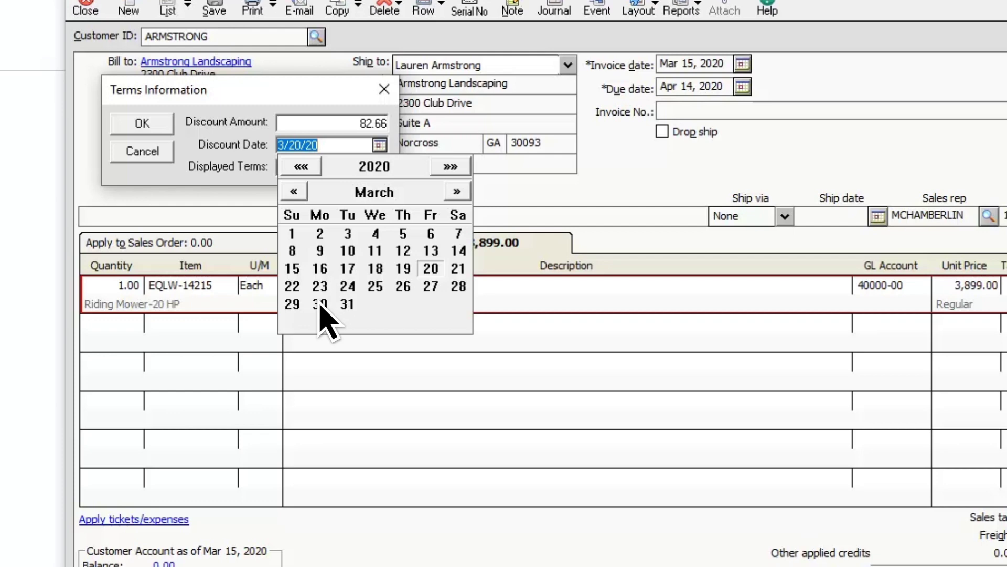
{"action": "left_click", "coordinate": [321, 305]}
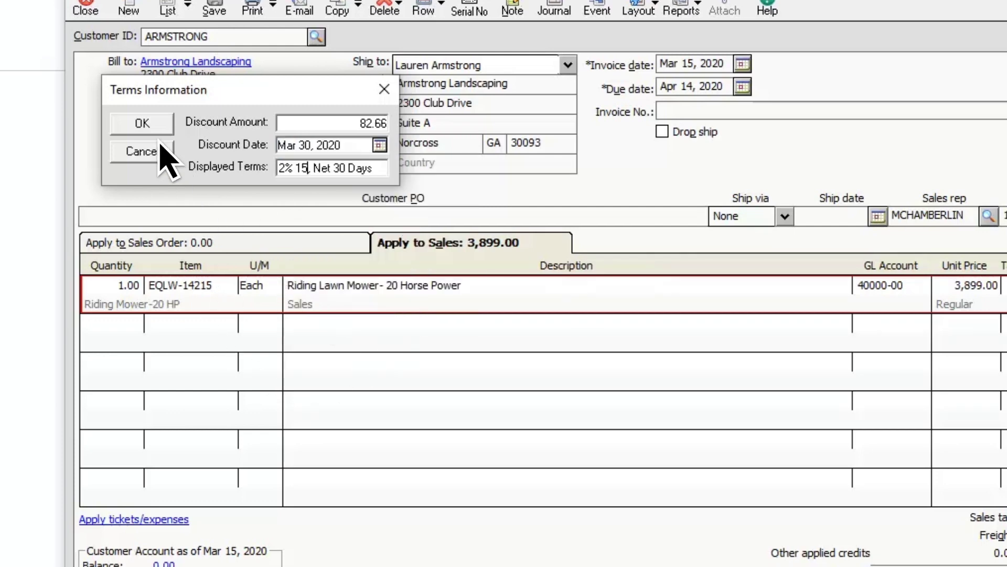
{"action": "left_click", "coordinate": [142, 123]}
Set Ship via to Freight and the sales tax code to GADEKALB.
{"action": "left_click", "coordinate": [784, 216]}
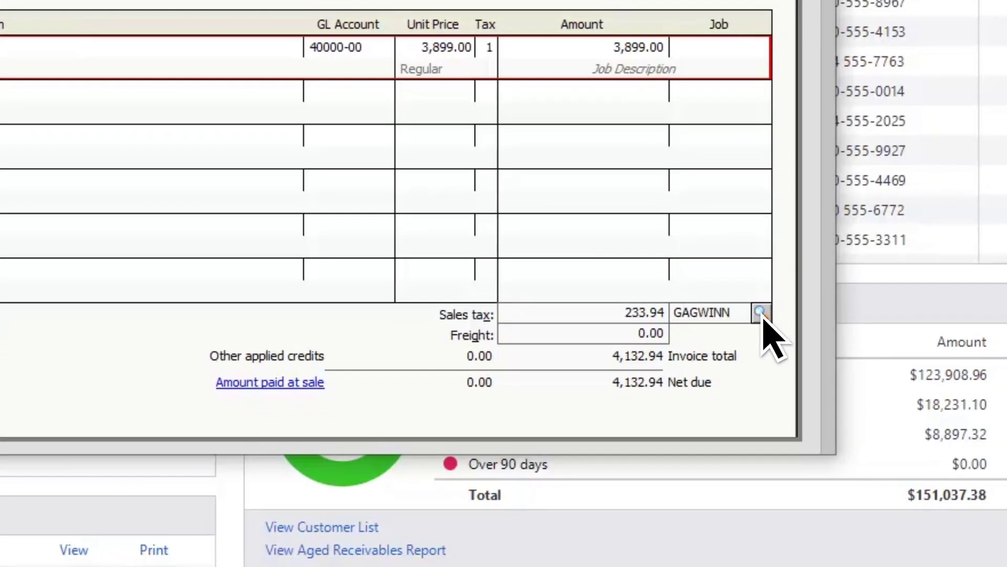
{"action": "left_click", "coordinate": [760, 315]}
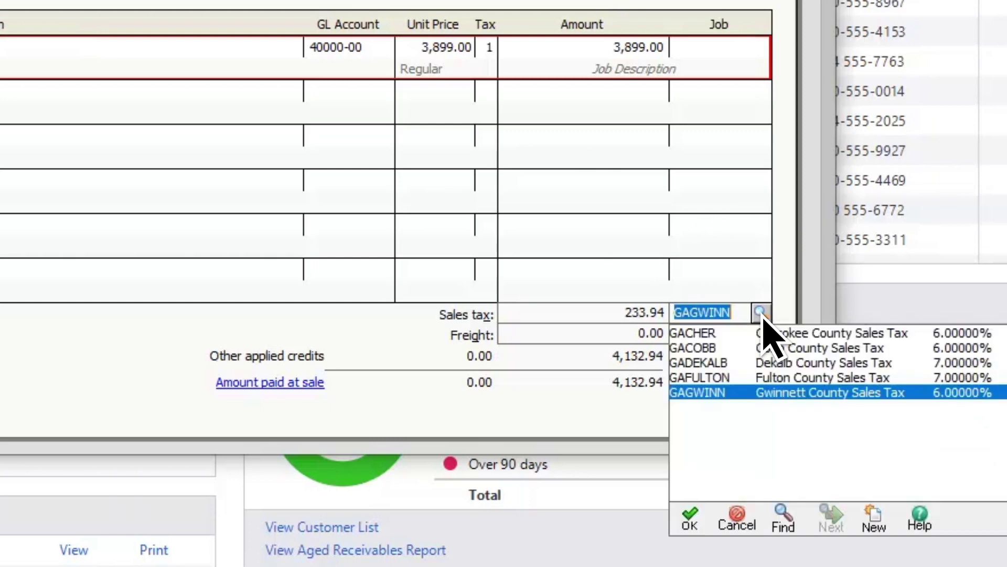
{"action": "left_click", "coordinate": [776, 362]}
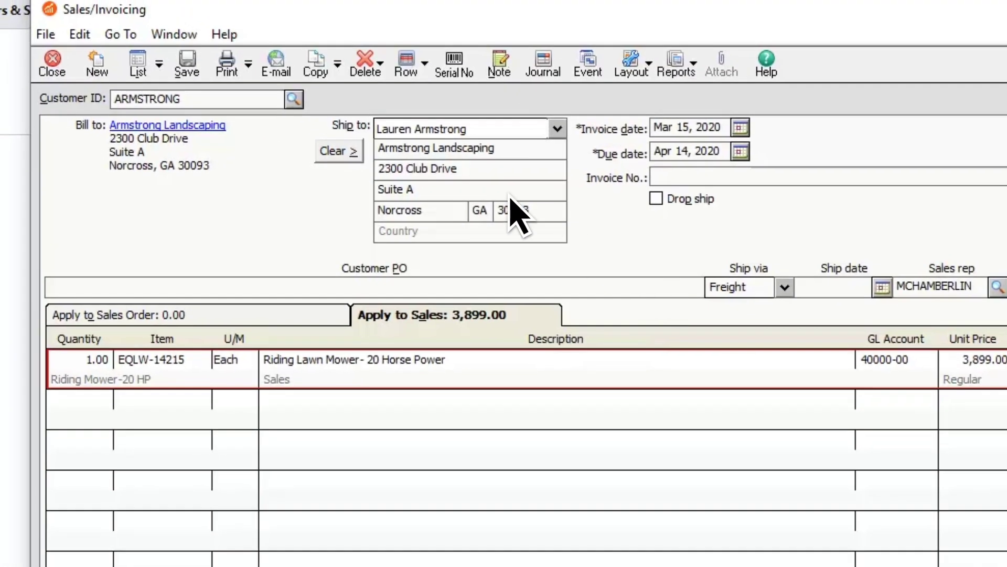
{"action": "left_click", "coordinate": [284, 74]}
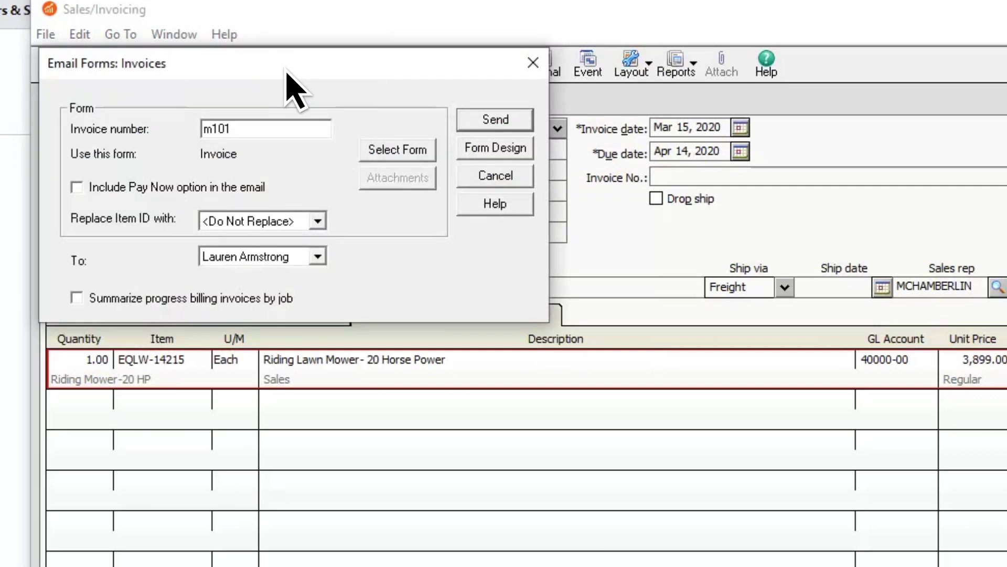
Email invoice m101 to Armstrong Landscaping using the Invoice w/ Freight form.
{"action": "left_click", "coordinate": [398, 150]}
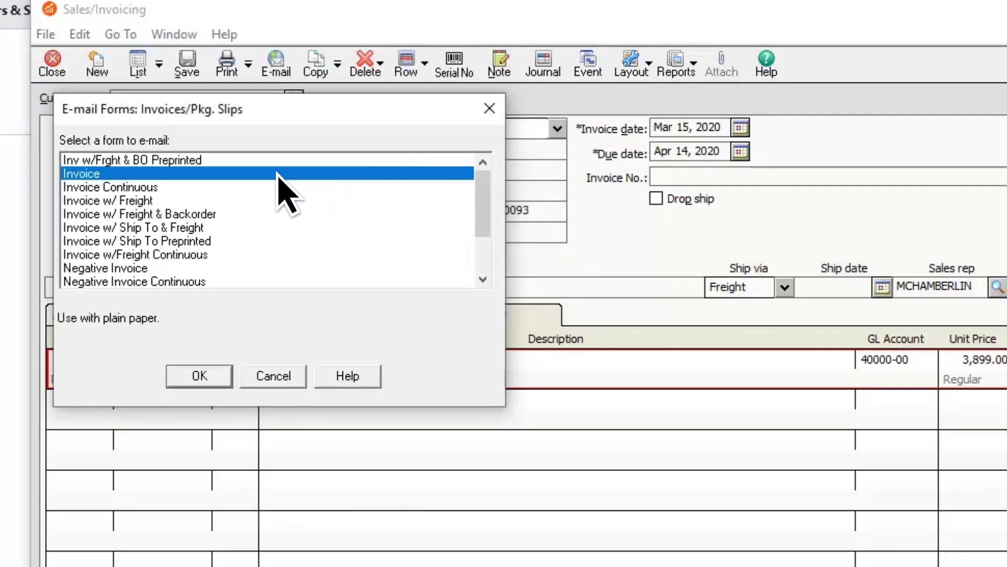
{"action": "double_click", "coordinate": [108, 200]}
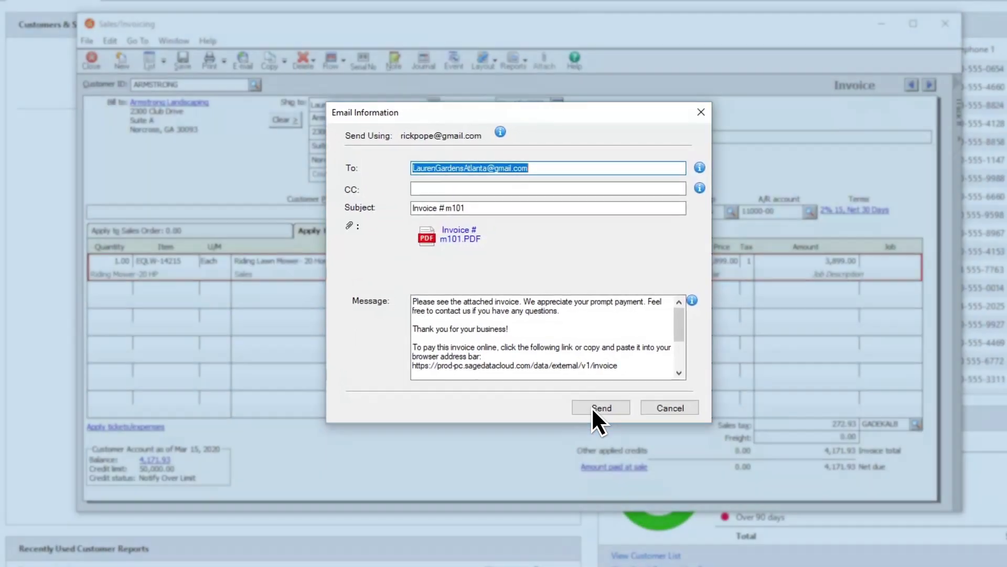
{"action": "left_click", "coordinate": [606, 333]}
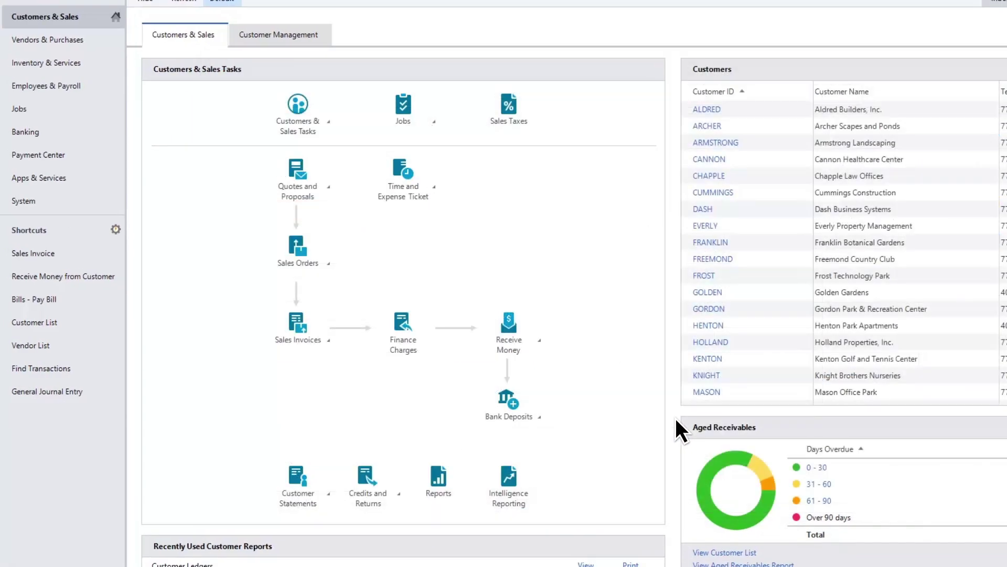
Record ARMSTRONG's 4,088.49 payment on invoice m101 in Banking > Receive Money.
{"action": "left_click", "coordinate": [24, 132]}
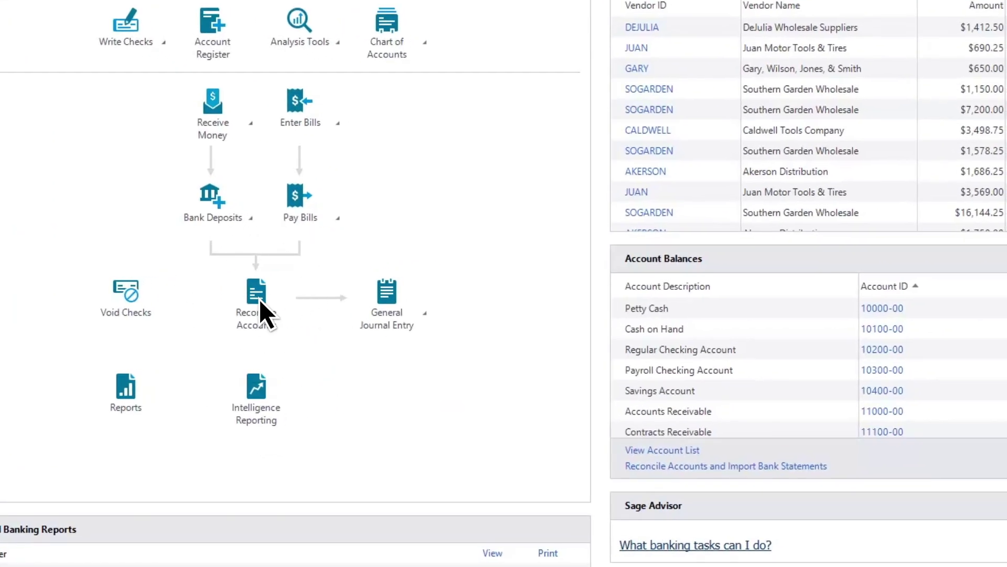
{"action": "left_click", "coordinate": [259, 299]}
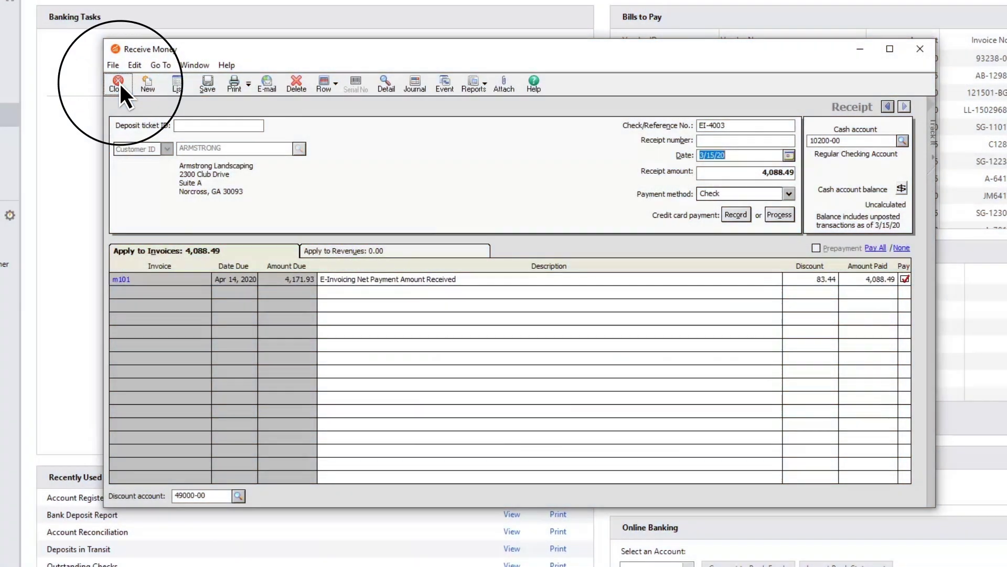
Close the payment receipt and bring up the Aged Receivables report.
{"action": "left_click", "coordinate": [119, 83]}
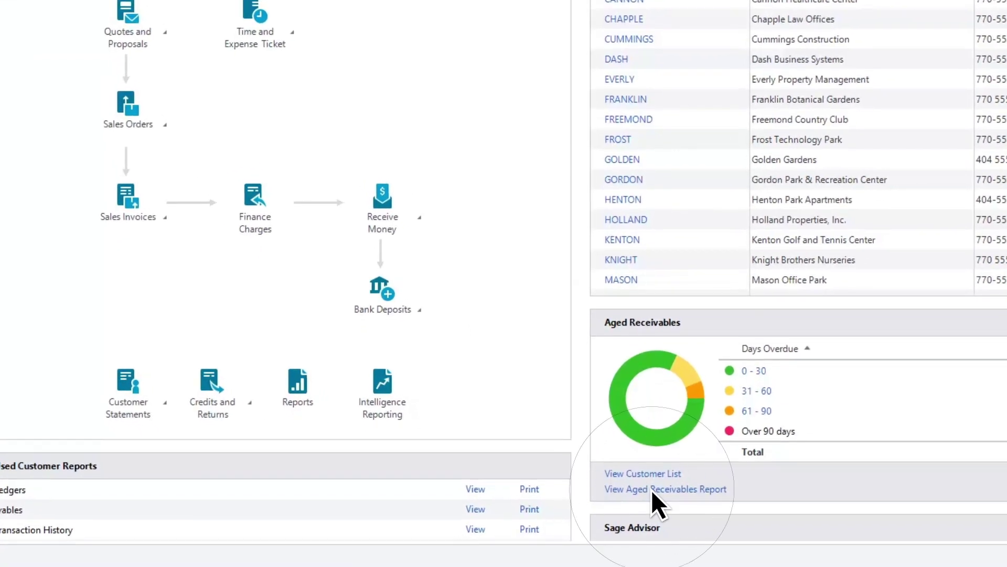
{"action": "left_click", "coordinate": [650, 492]}
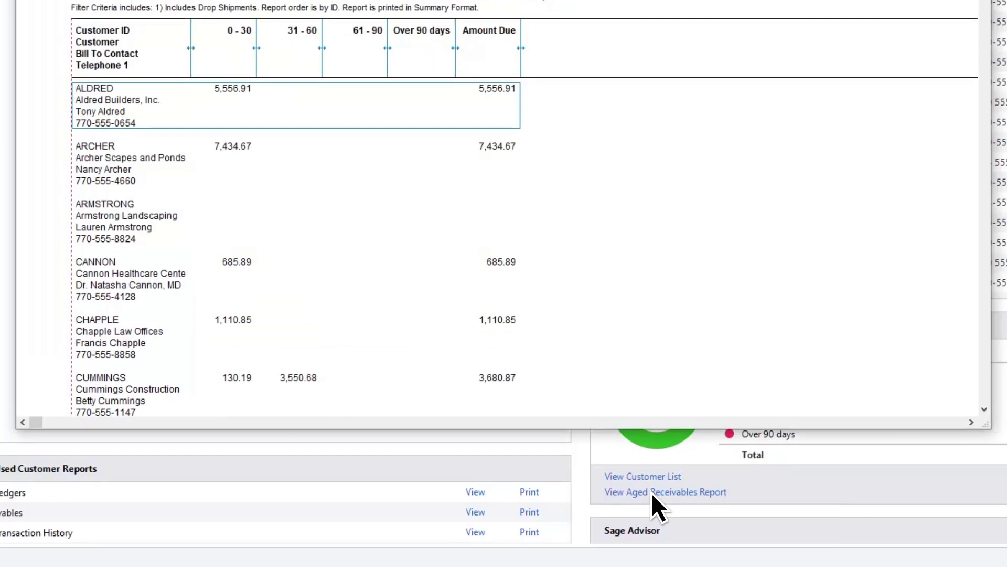